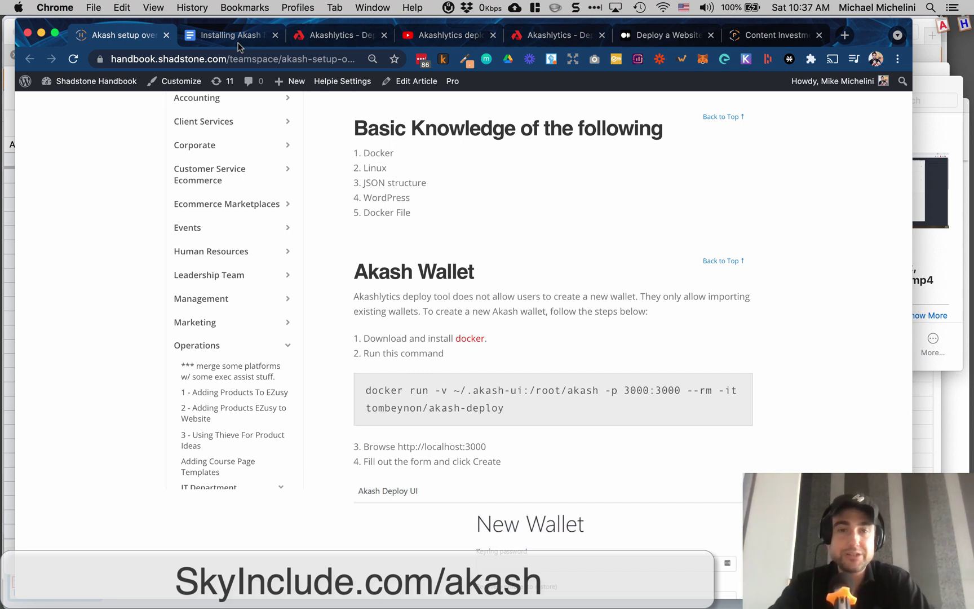
pyautogui.scroll(10, 380, 194)
pyautogui.scroll(3, 381, 194)
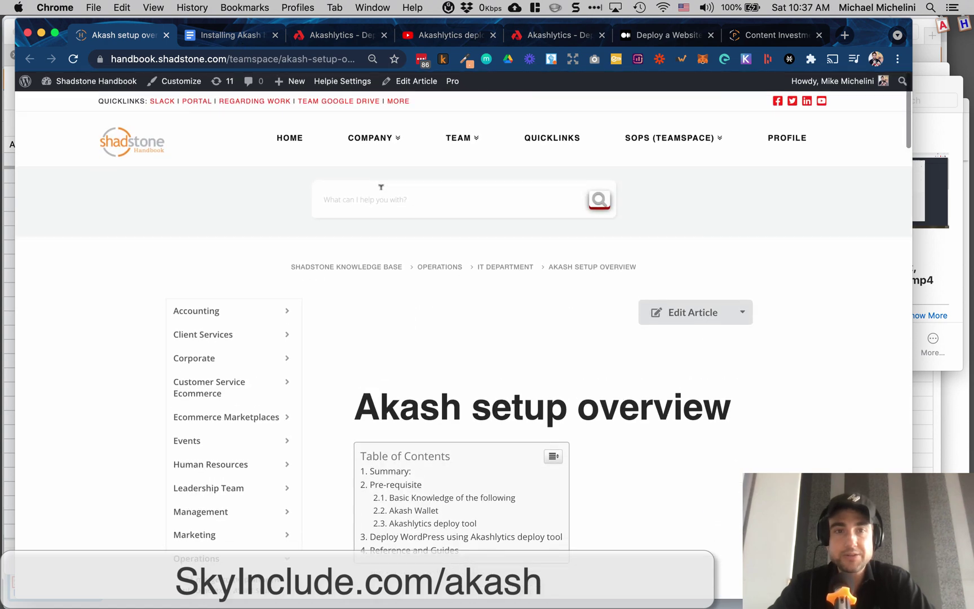
pyautogui.scroll(-4, 421, 363)
pyautogui.scroll(-8, 420, 364)
pyautogui.scroll(-2, 421, 364)
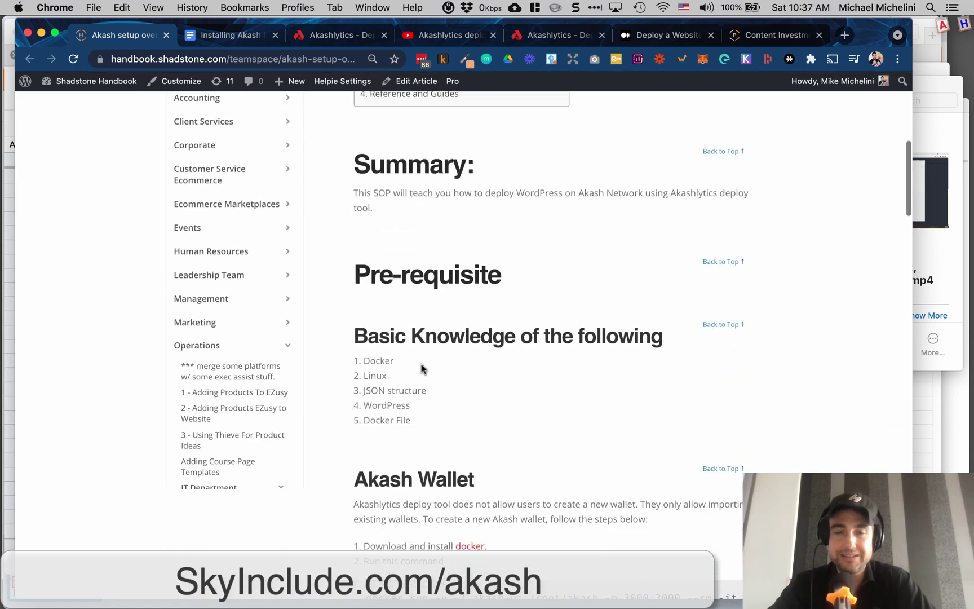
pyautogui.scroll(-3, 525, 401)
pyautogui.scroll(-2, 526, 401)
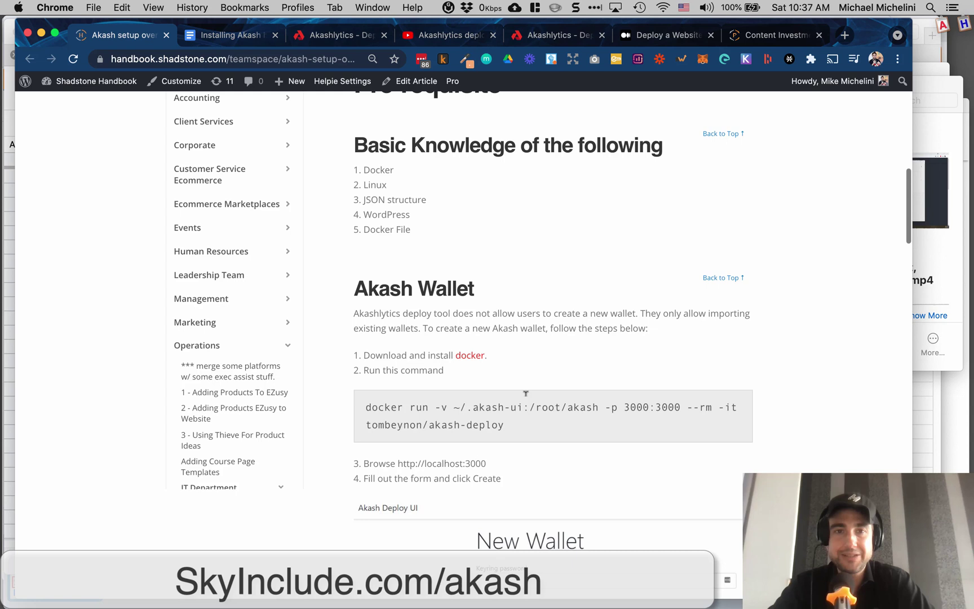
pyautogui.scroll(-1, 526, 400)
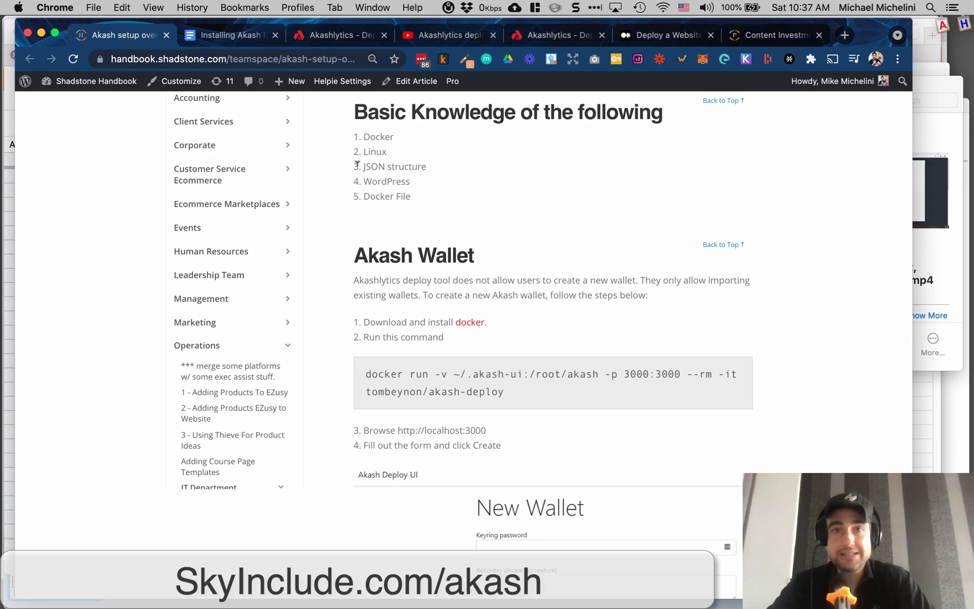
# Step: Switch to the Akashlytics deploy page after reviewing the Docker and Akash wallet prerequisites
pyautogui.click(314, 36)
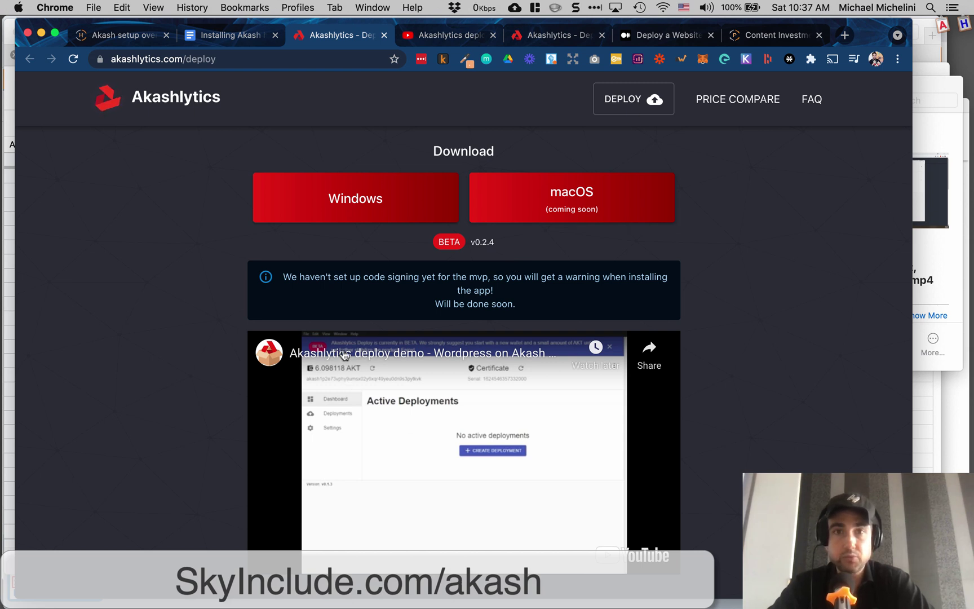
# Step: View the YouTube Akashlytics demo, then go through the Akashlytics page to the Medium article
pyautogui.click(445, 35)
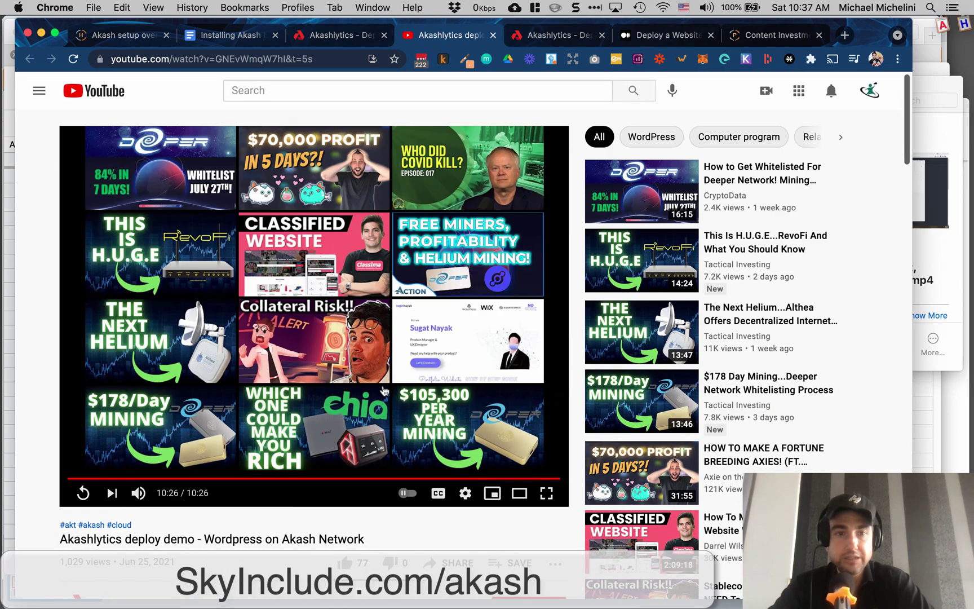
pyautogui.scroll(-5, 384, 388)
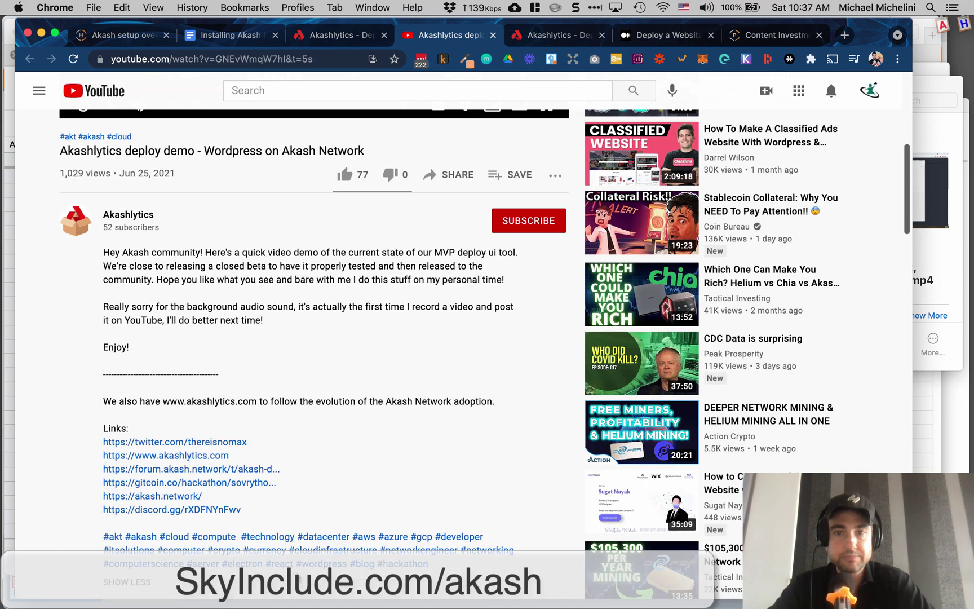
pyautogui.scroll(1, 248, 457)
pyautogui.click(335, 36)
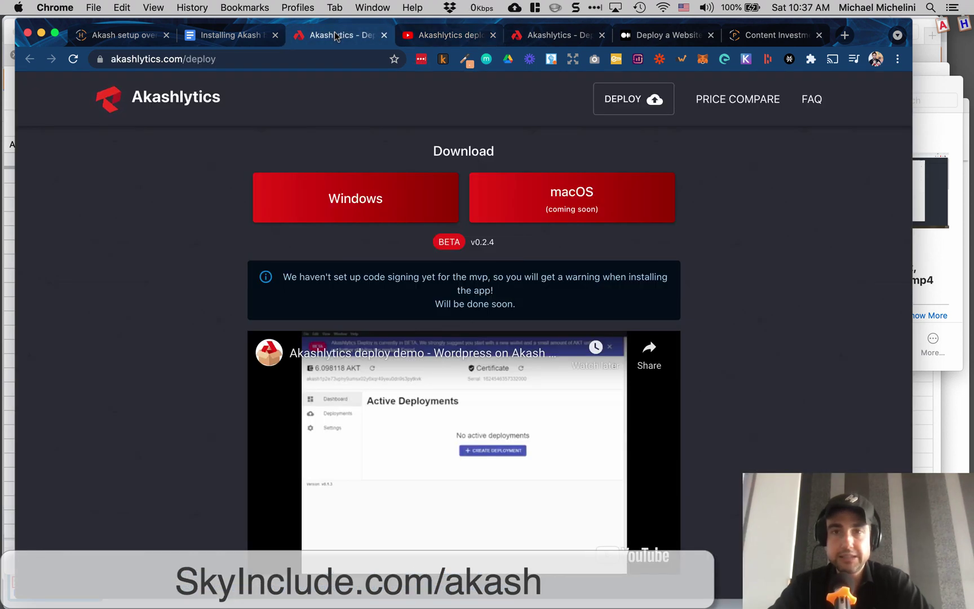
pyautogui.click(647, 35)
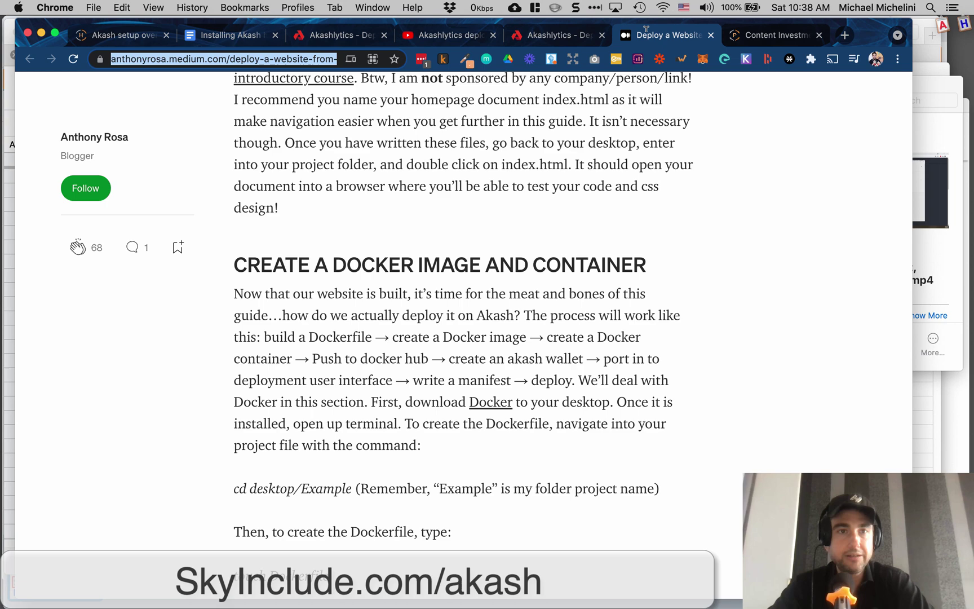
pyautogui.scroll(10, 287, 188)
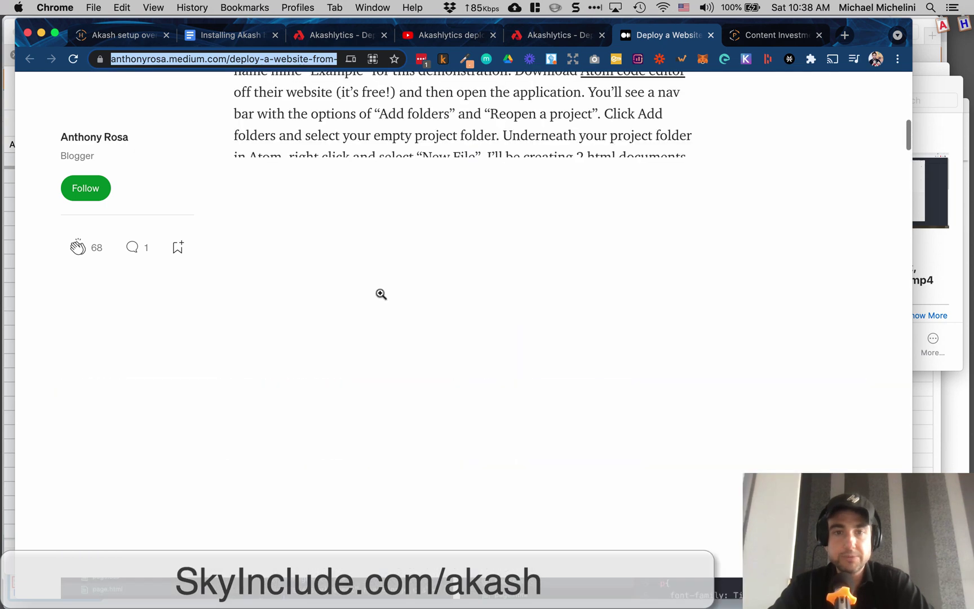
pyautogui.scroll(10, 379, 294)
pyautogui.scroll(5, 380, 294)
pyautogui.scroll(-4, 380, 295)
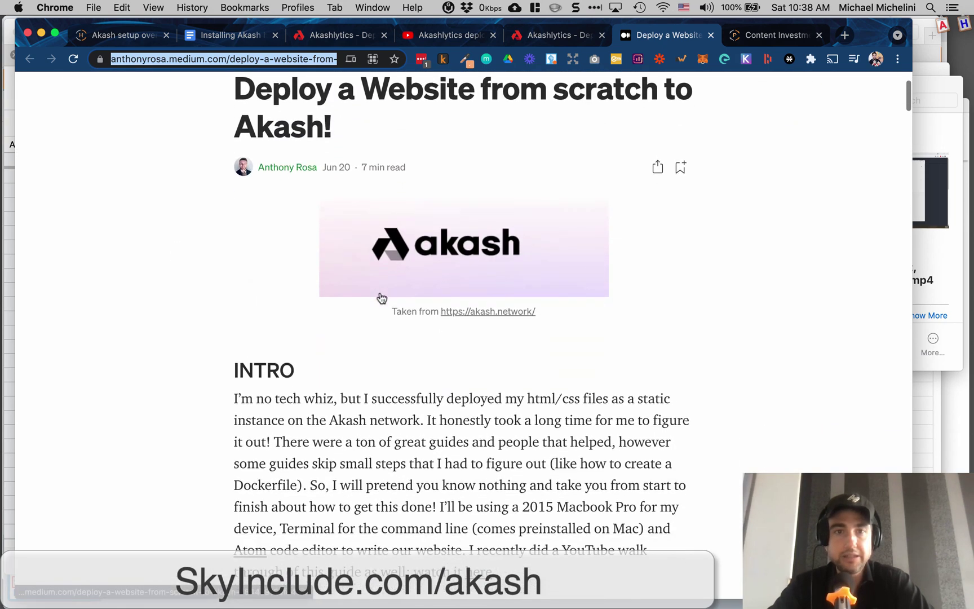
pyautogui.scroll(-8, 381, 298)
pyautogui.scroll(-6, 380, 298)
pyautogui.scroll(-5, 380, 297)
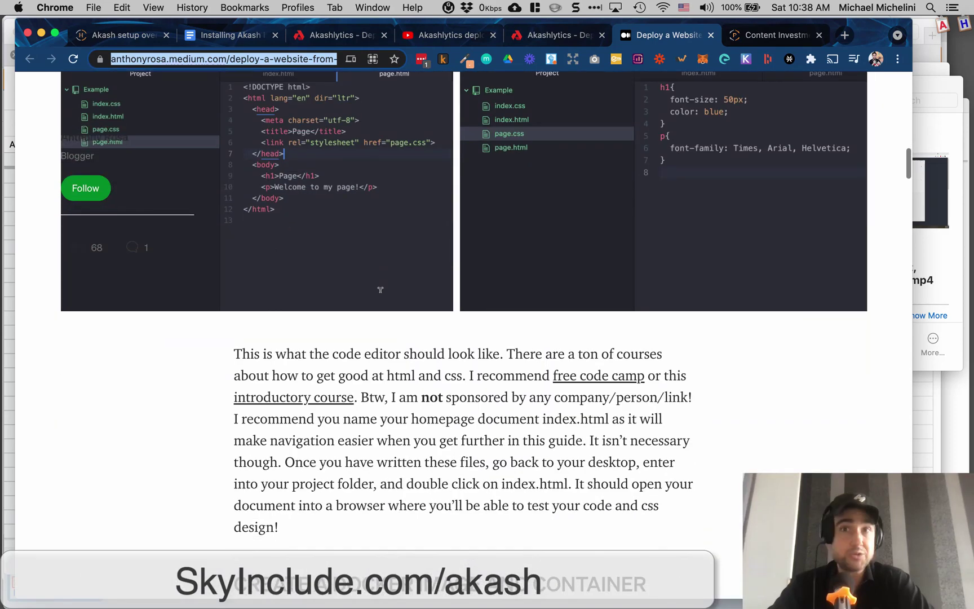
pyautogui.scroll(-2, 380, 298)
pyautogui.scroll(-1, 379, 289)
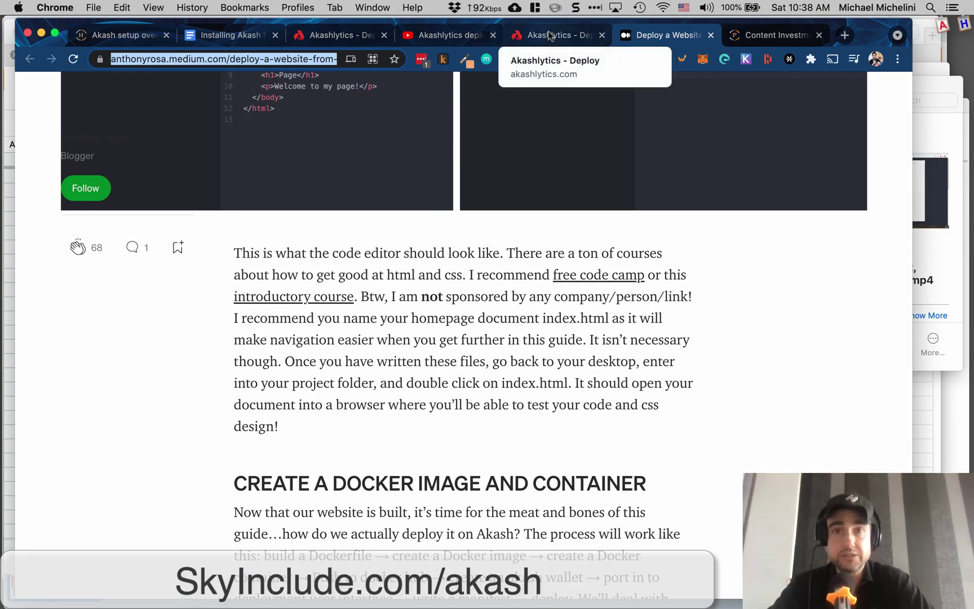
# Step: Return to the Akashlytics deploy download page after skimming the Medium guide
pyautogui.click(550, 36)
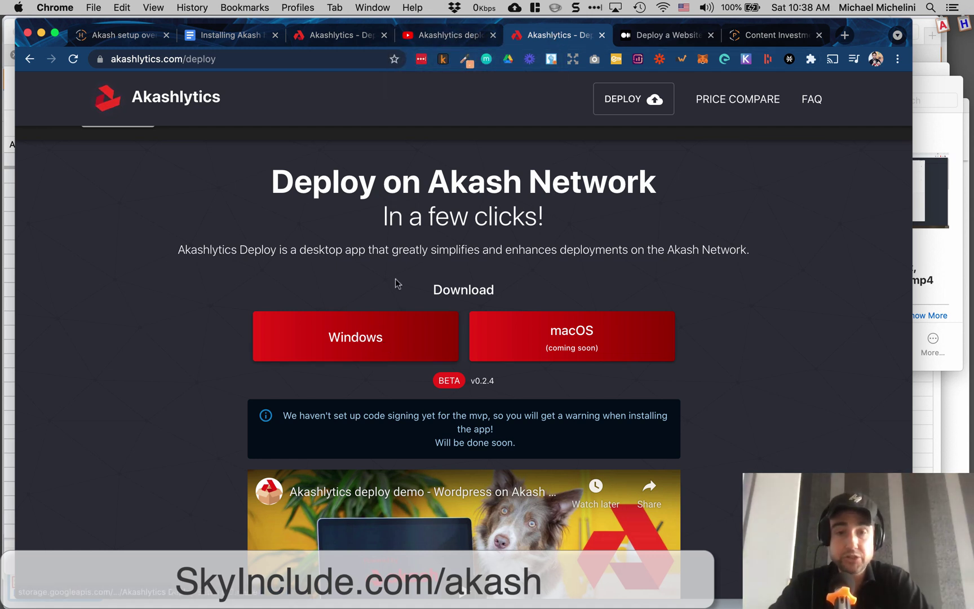
# Step: Preview the Import-wallet-create-certificate-create-deployment-1 video from akash-2-tutorial in Quick Look
pyautogui.press('super+Tab')
pyautogui.press('Tab')
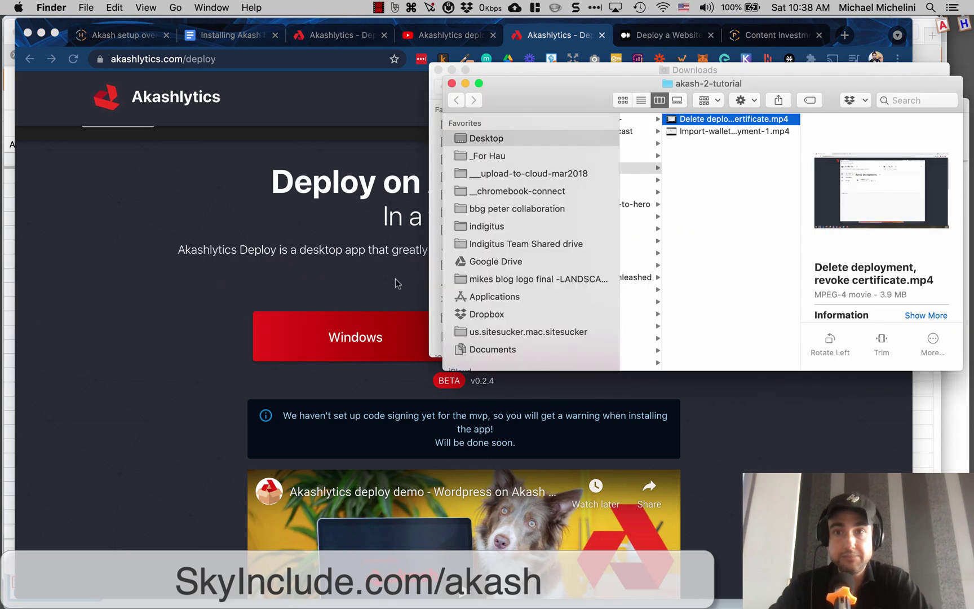
pyautogui.press('Down')
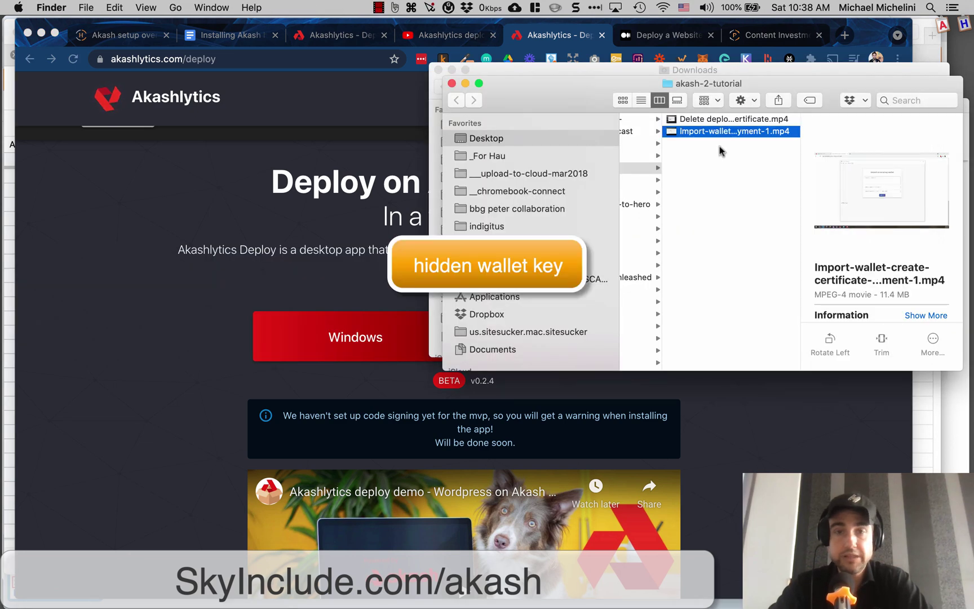
pyautogui.press('space')
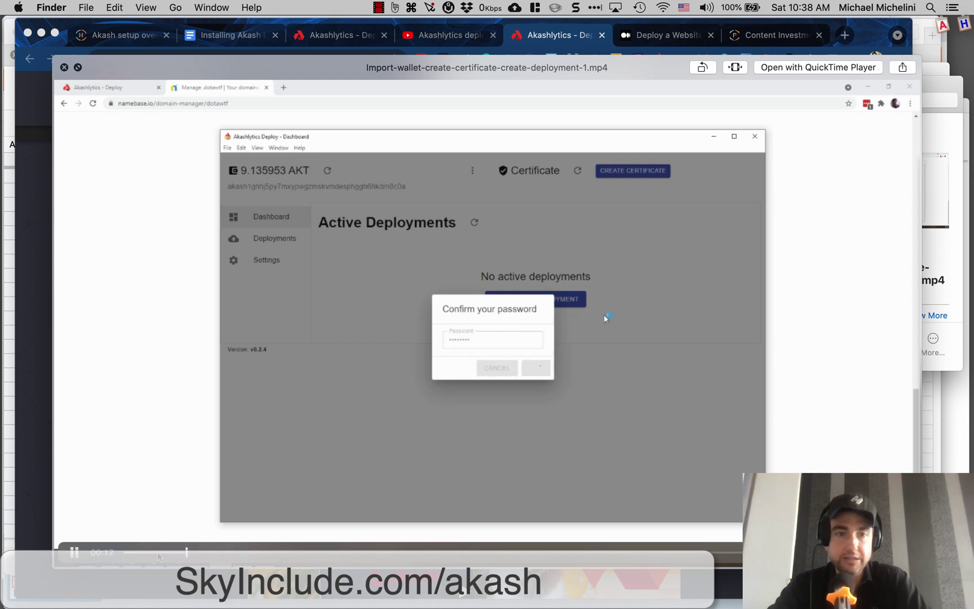
# Step: Pause the tutorial, glance at Chrome, and return to the Quick Look video
pyautogui.click(75, 551)
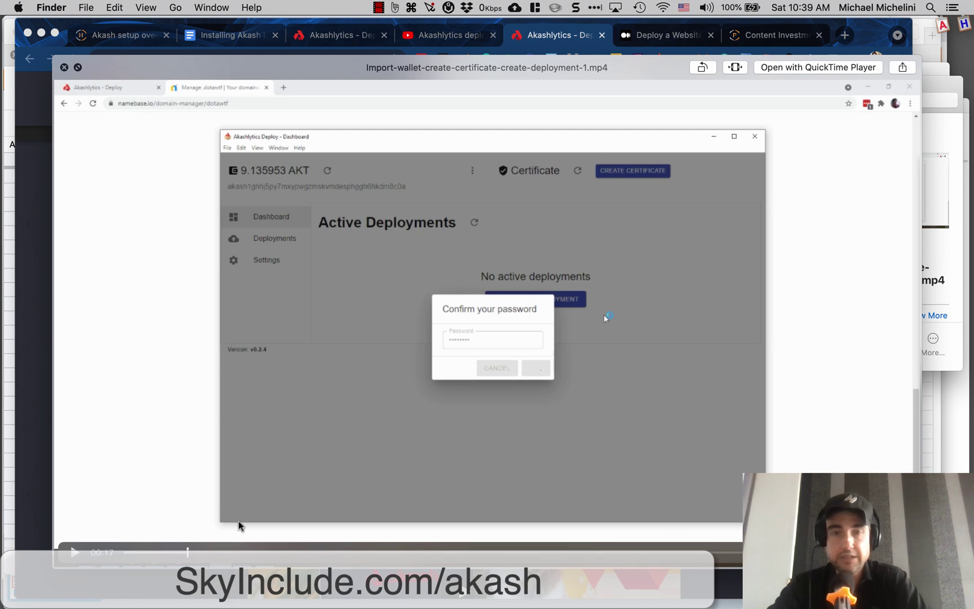
pyautogui.press('super+Tab')
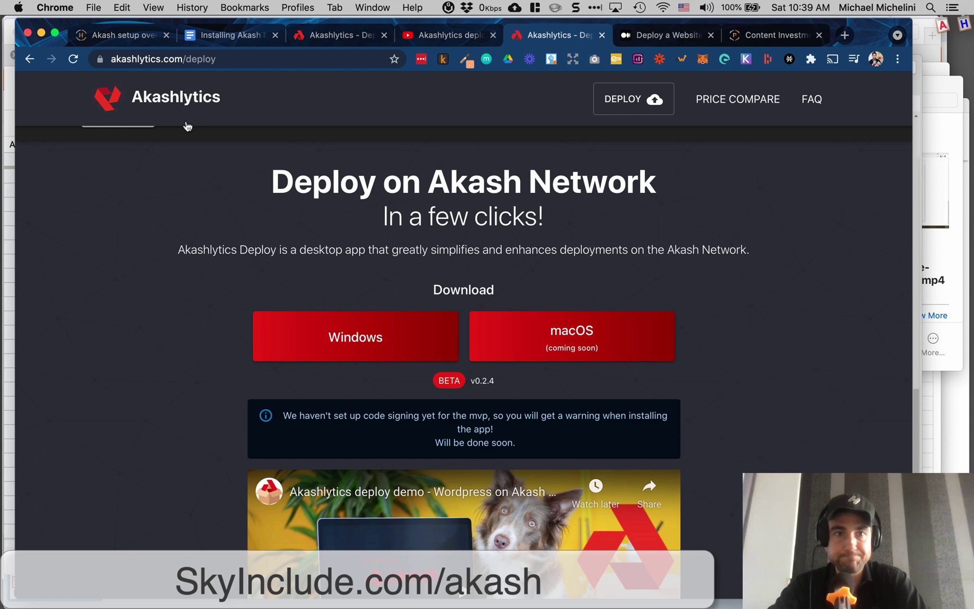
pyautogui.press('super+Tab')
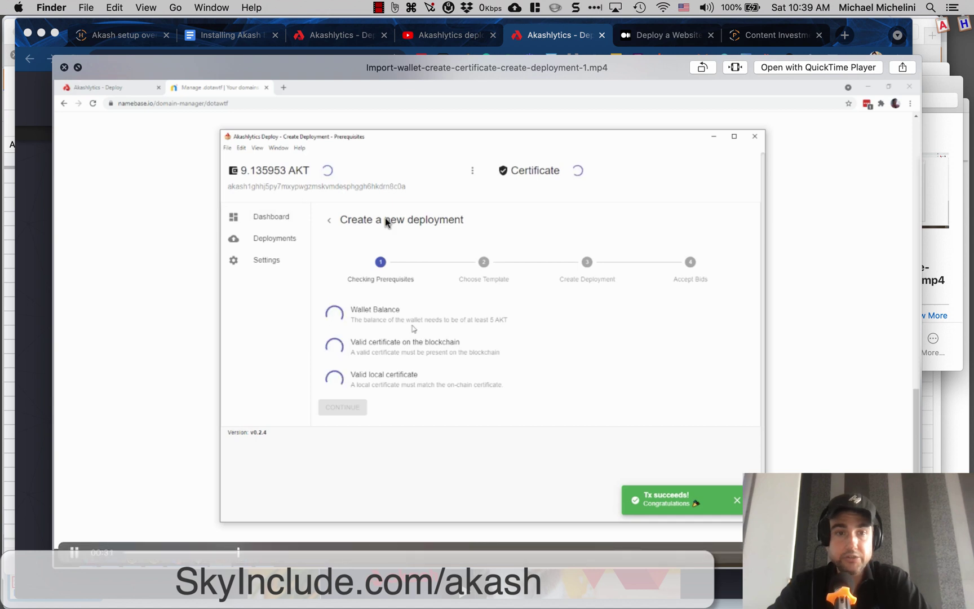
# Step: Pause and resume the tutorial, playing on to the Namebase CNAME record
pyautogui.press('space')
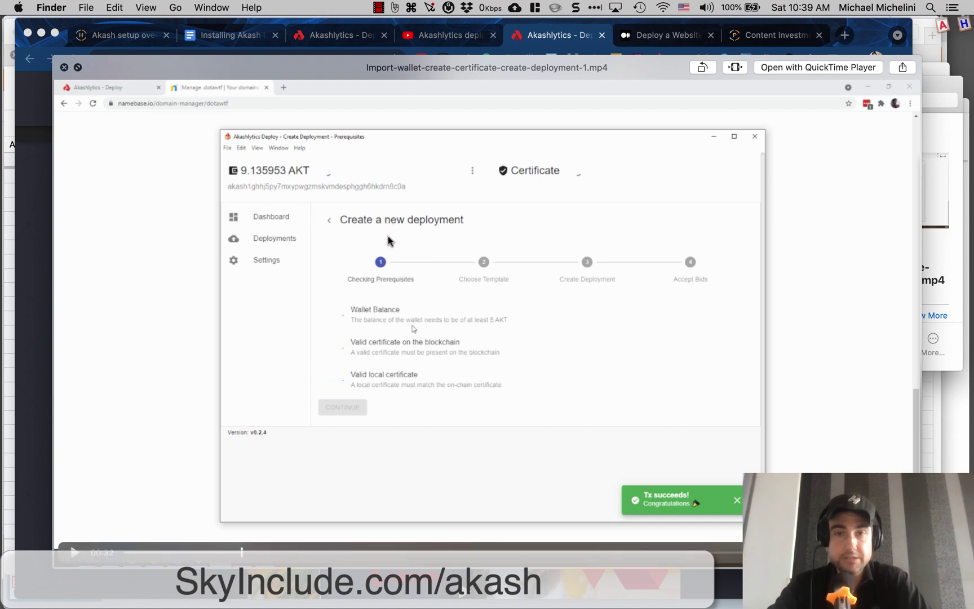
pyautogui.press('space')
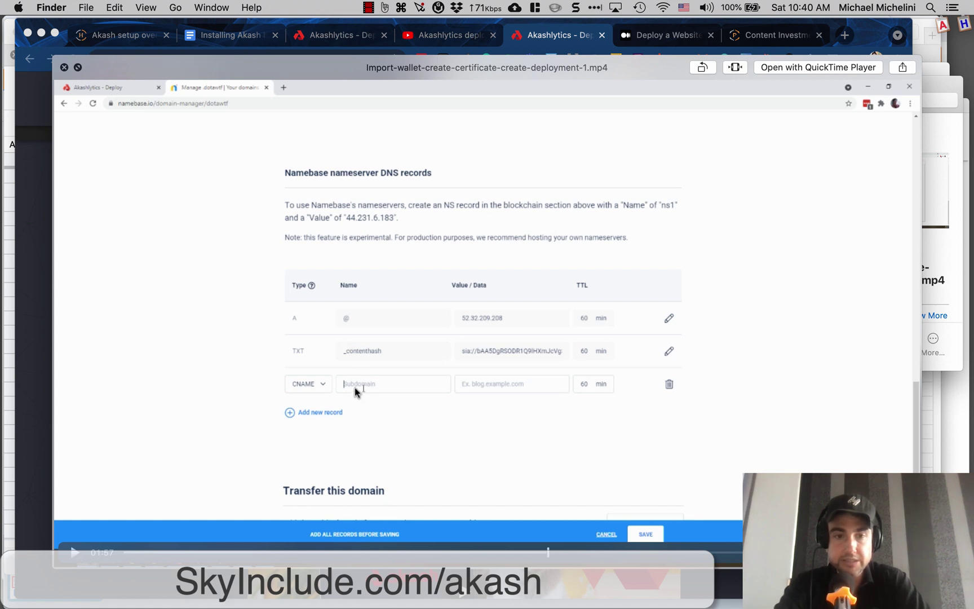
# Step: Resume the tutorial and pause on the filled-in CNAME record
pyautogui.press('space')
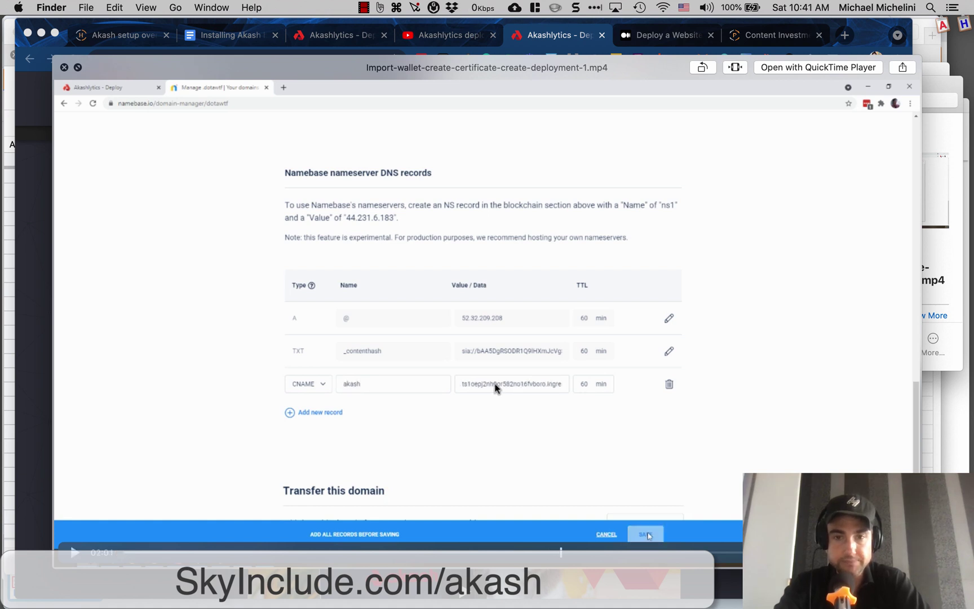
pyautogui.press('space')
pyautogui.press('space')
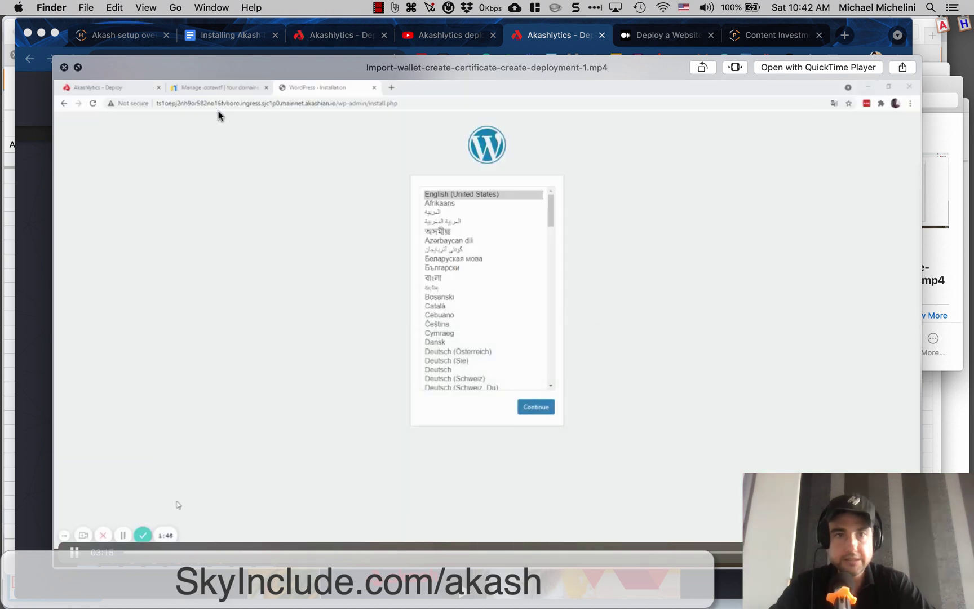
# Step: Pause the tutorial on the WordPress installation language-choice screen
pyautogui.press('space')
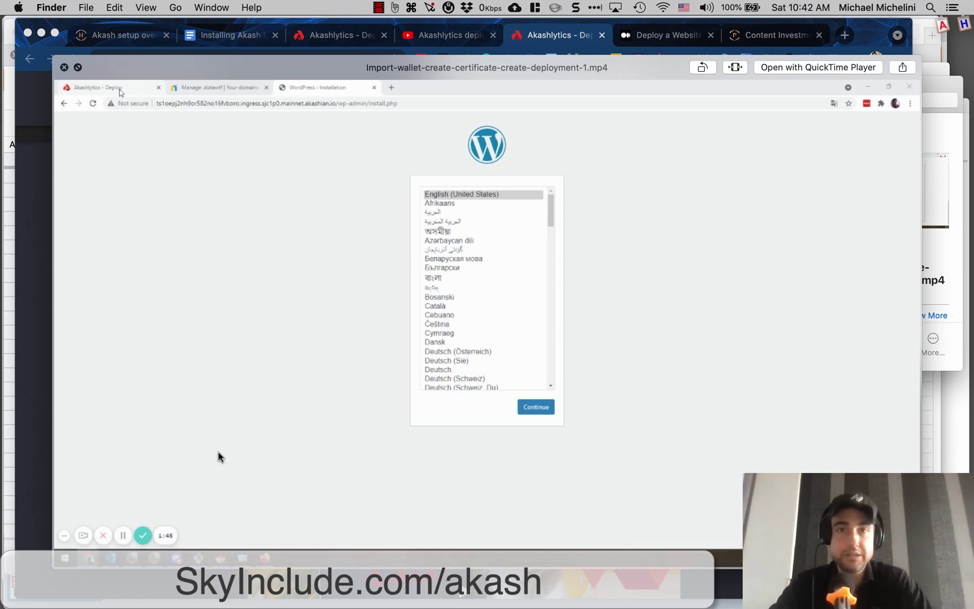
# Step: Close the video preview and bring the Akashlytics deploy download page back to the front
pyautogui.press('space')
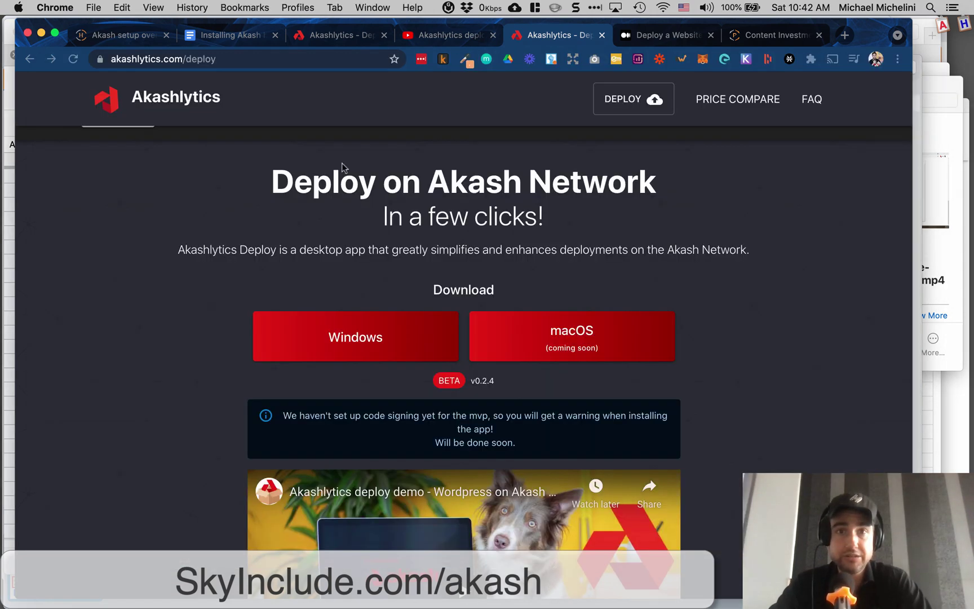
pyautogui.hotkey('ctrl', 'shift', 'Tab')
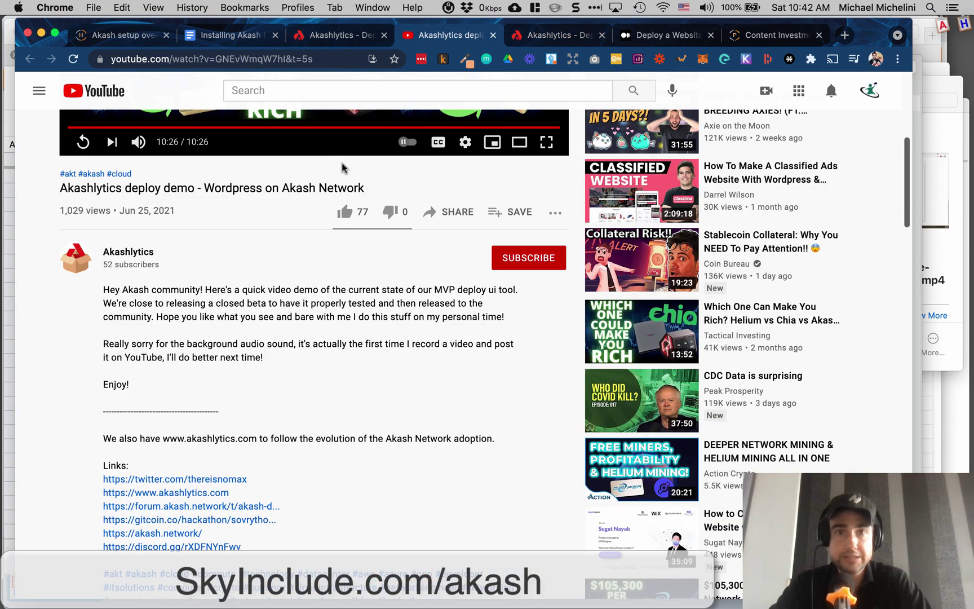
pyautogui.hotkey('ctrl', 'shift', 'Tab')
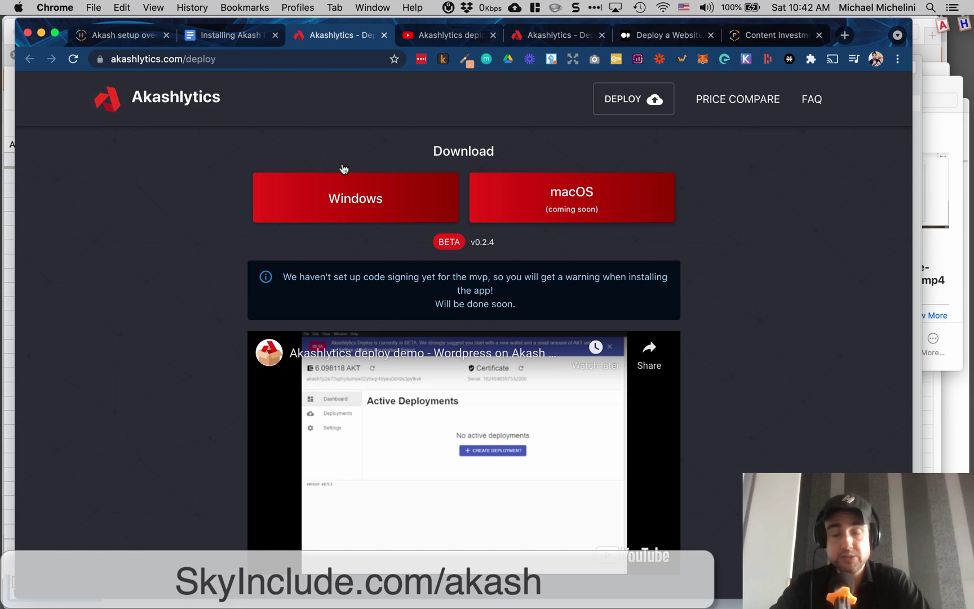
pyautogui.scroll(6, 343, 168)
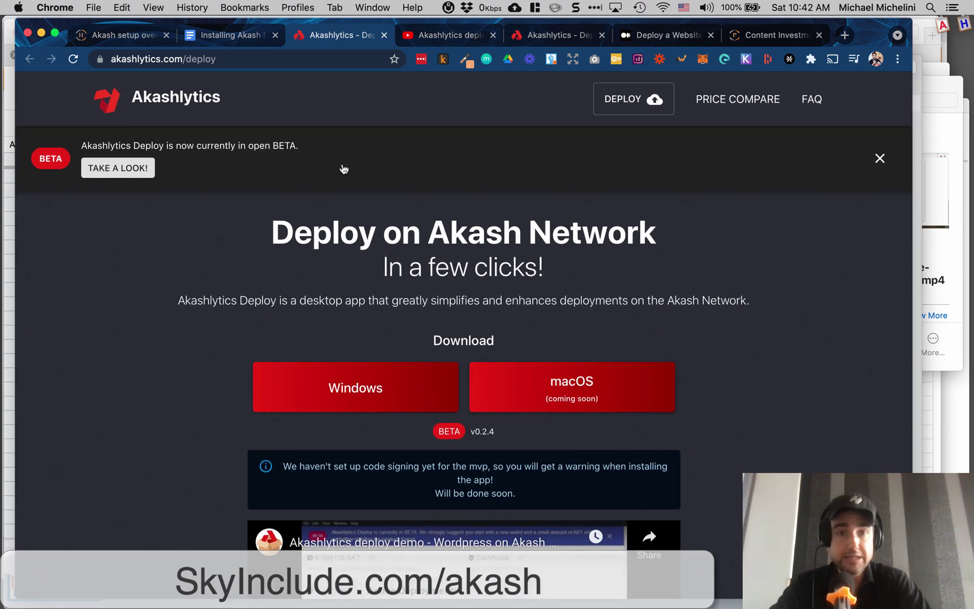